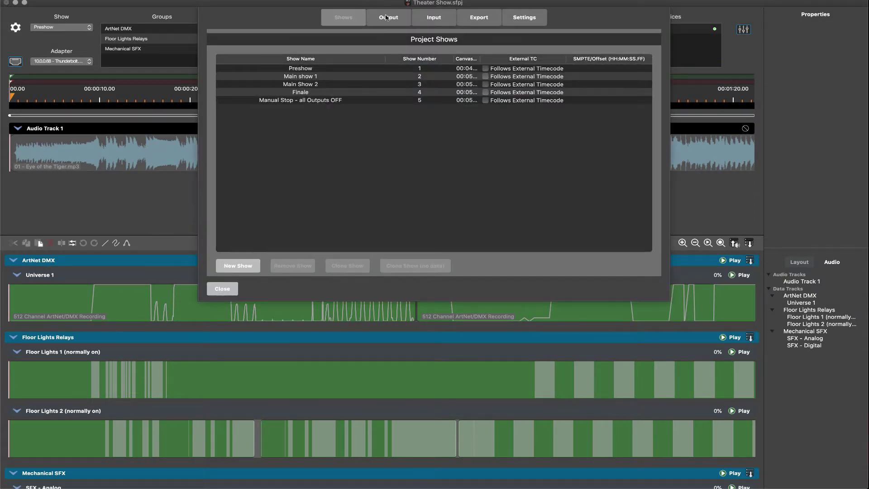
Step: On the Output tab, check the ProCommander 2/3 1 device's outputs, then return to Shows
left_click(387, 17)
left_click(373, 59)
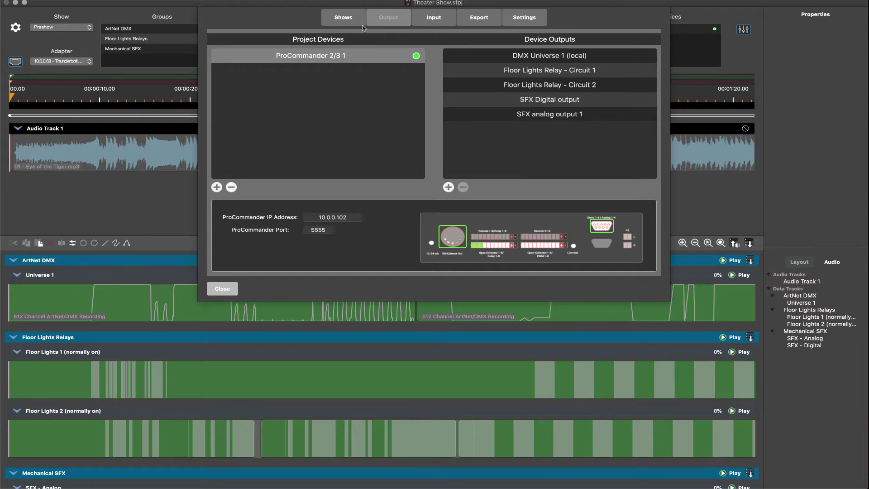
left_click(345, 17)
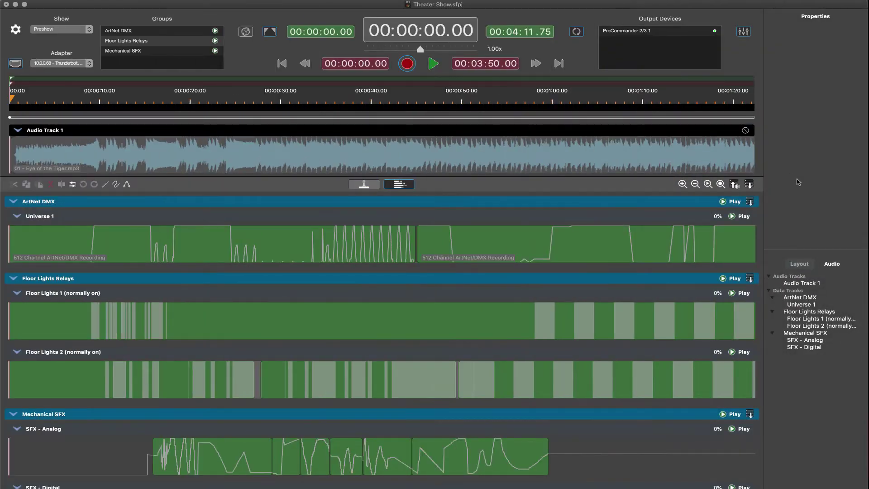
Step: Check routing for Audio Track 1, Universe 1, Floor Lights 1 and 2, SFX - Analog and SFX - Digital
left_click(809, 285)
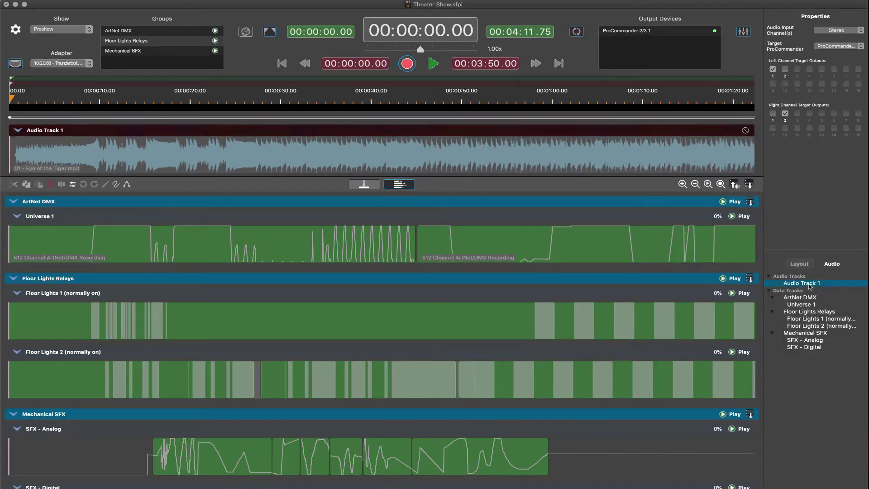
left_click(802, 305)
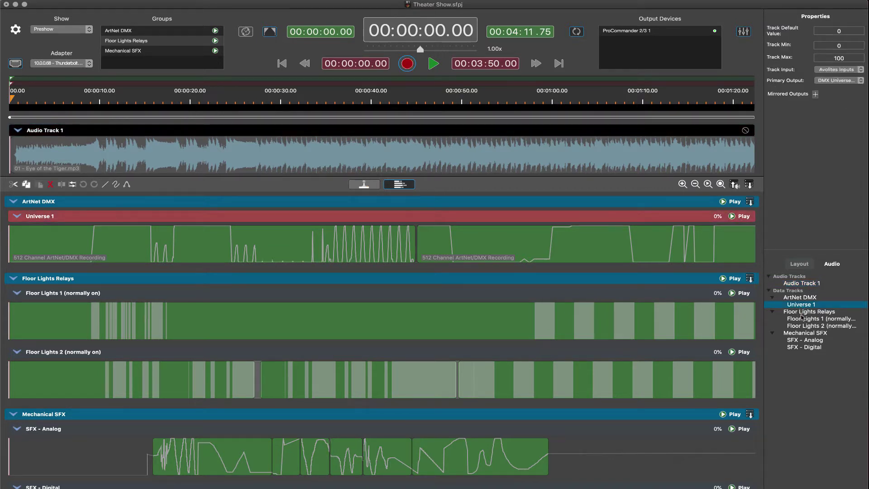
left_click(802, 319)
left_click(802, 326)
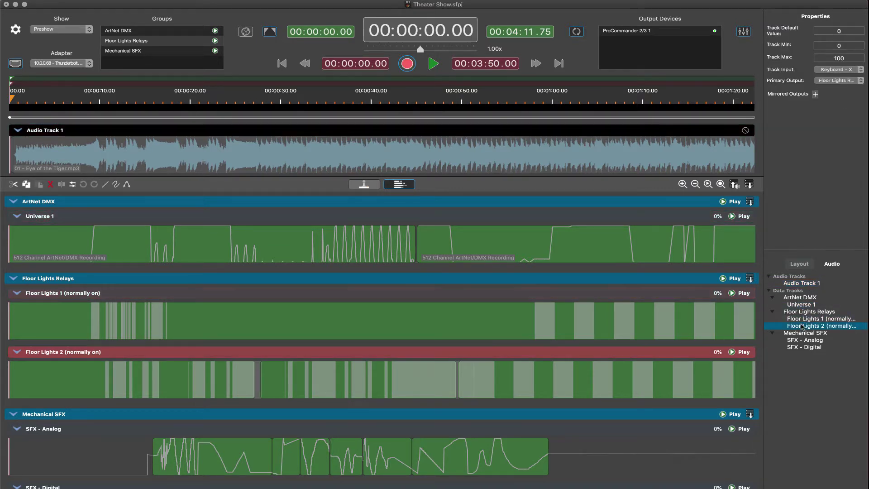
left_click(804, 340)
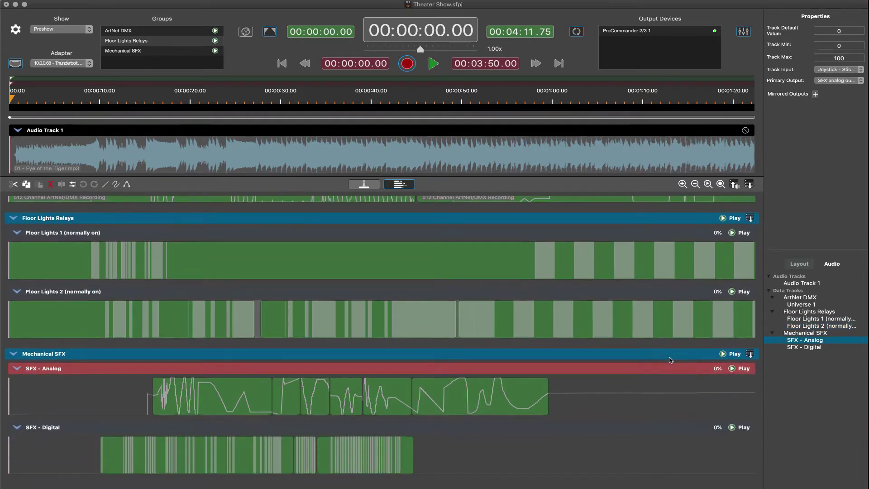
left_click(803, 348)
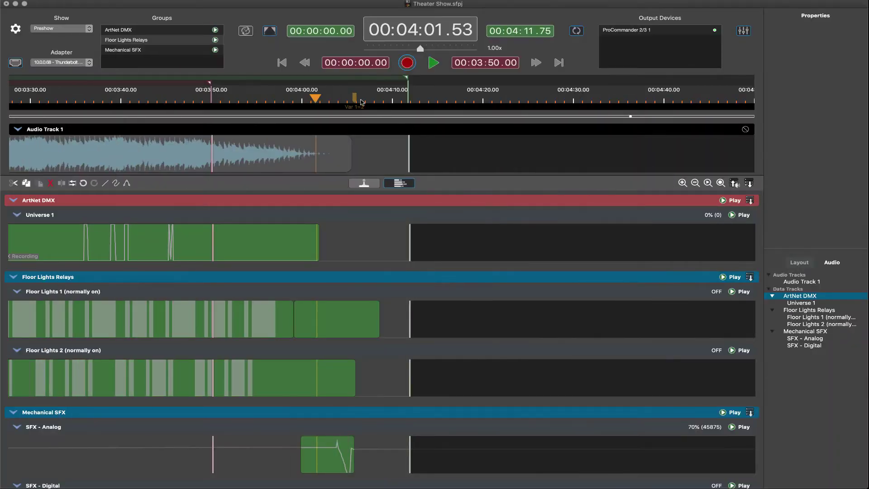
Step: Select the Var 1=2 marker on the Preshow ruler and view its command properties
left_click(355, 99)
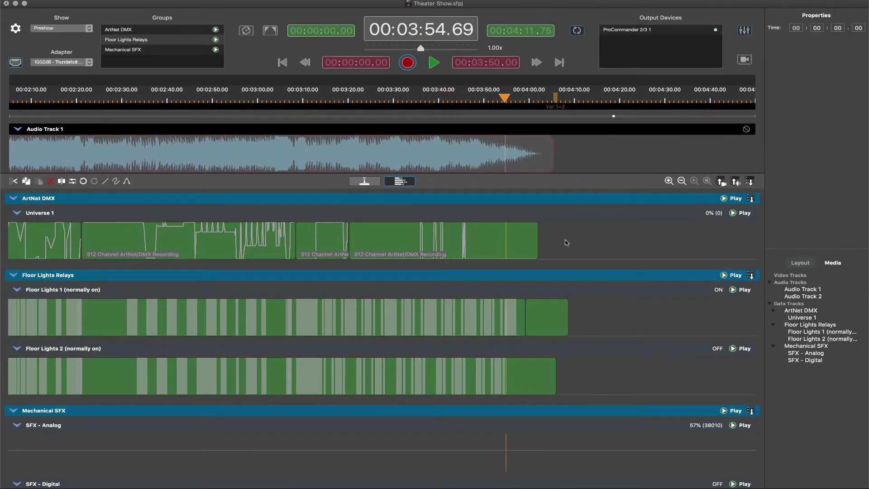
left_click(555, 97)
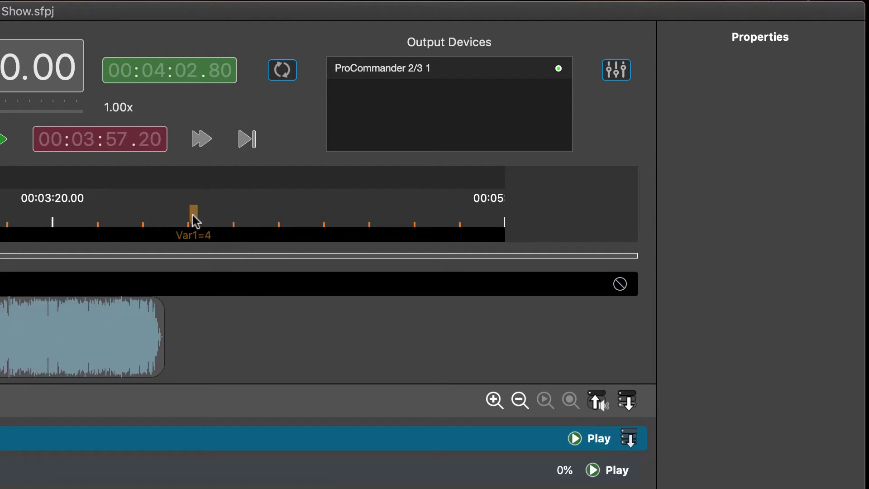
Step: Check the Var1=4 marker, then the var1=1 marker at 00:03:56.80 sending !vmc1=1#
left_click(194, 215)
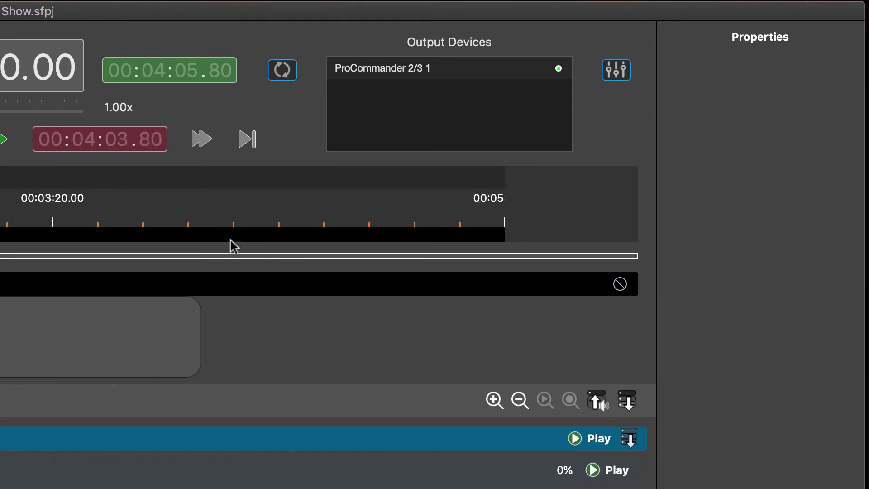
left_click(220, 215)
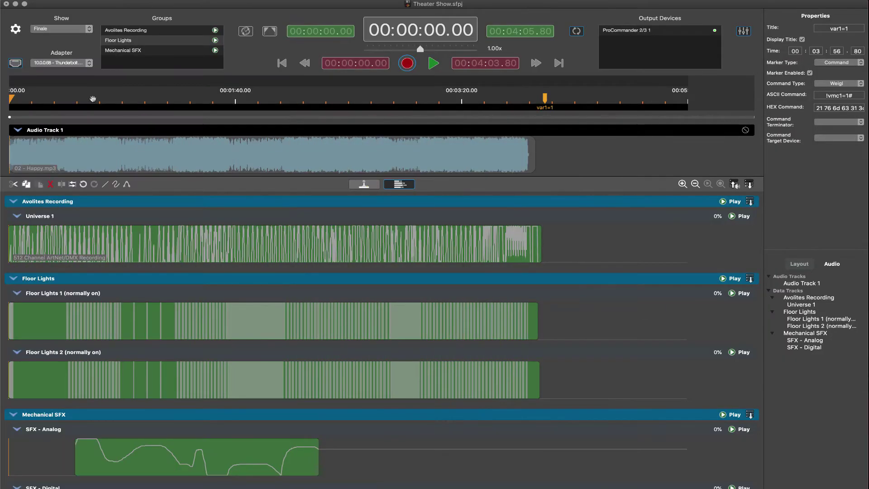
Step: Add an export profile renamed 'Theater Export Profile 1', plus a second 'Export Profile 2'
left_click(15, 29)
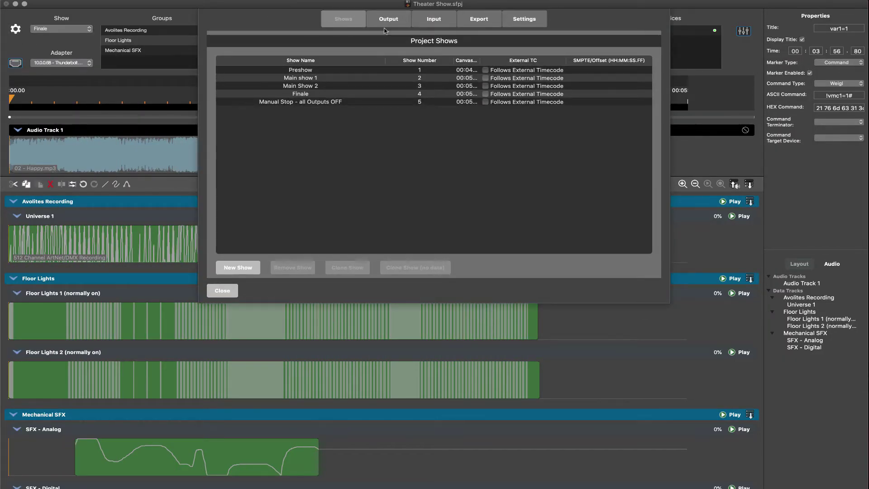
left_click(473, 18)
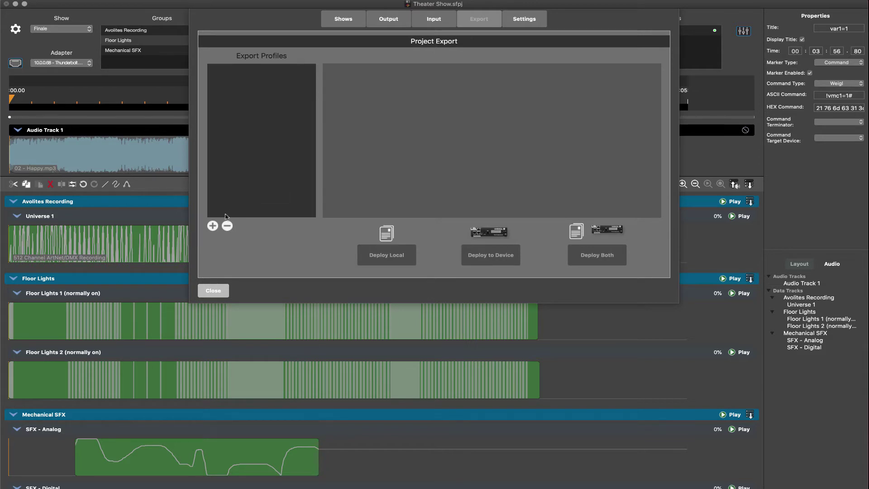
left_click(213, 226)
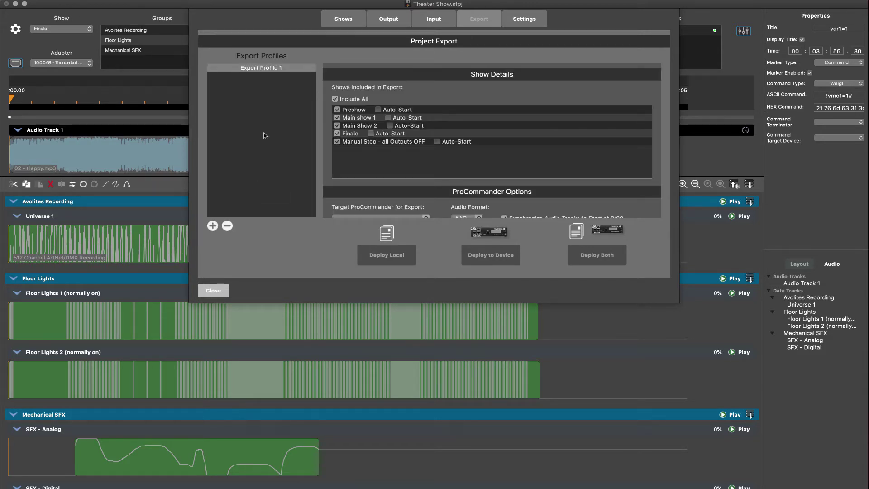
double_click(254, 69)
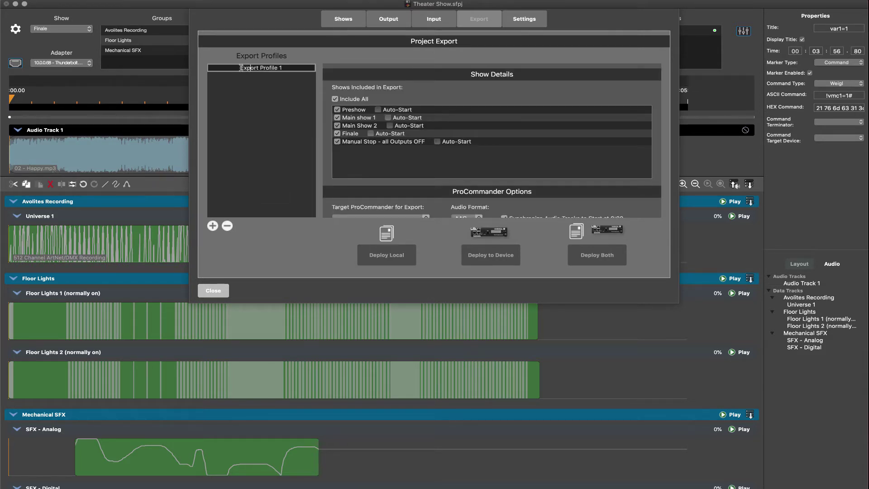
type("Theater")
key("Return")
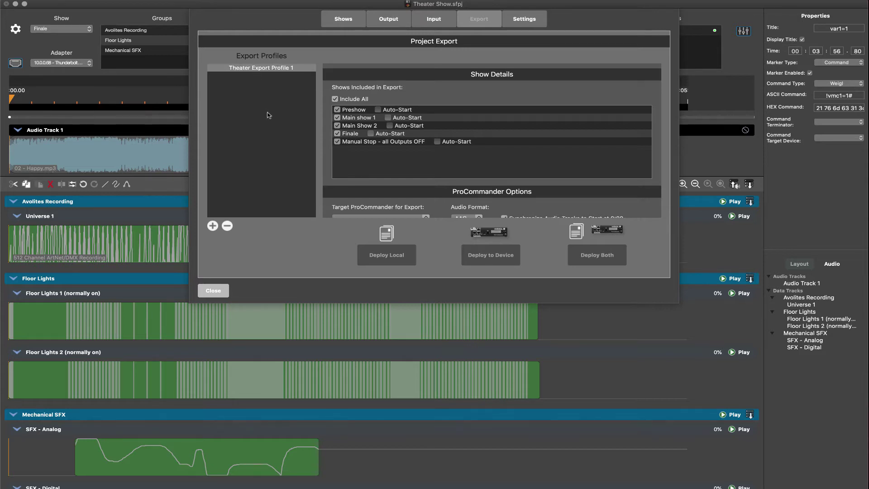
left_click(213, 226)
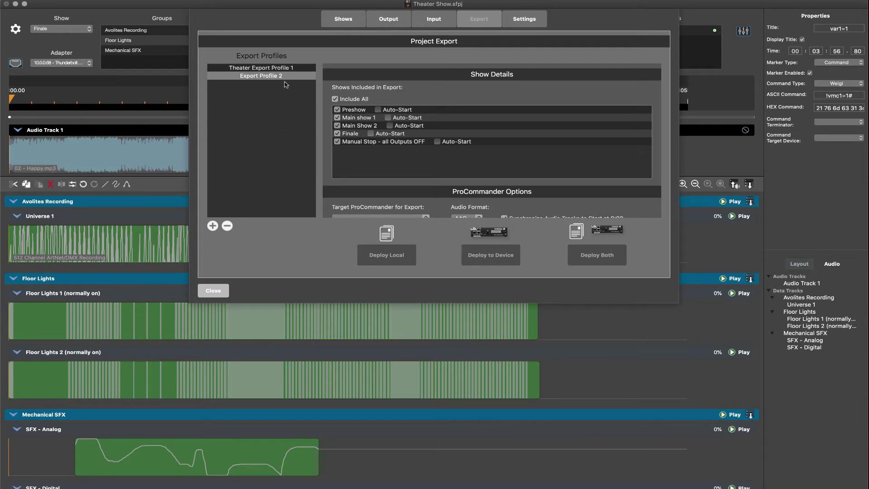
left_click(286, 68)
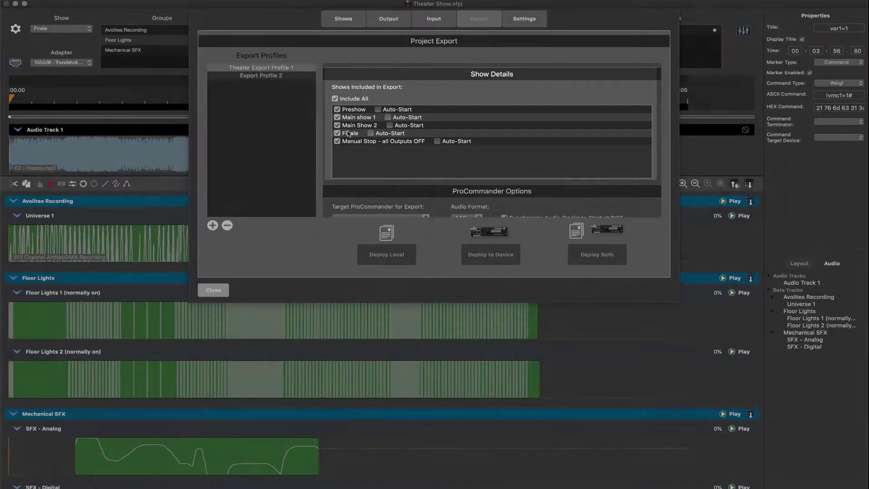
Step: Toggle show inclusion, leaving Main show 1 and Preshow included in the export
left_click(338, 118)
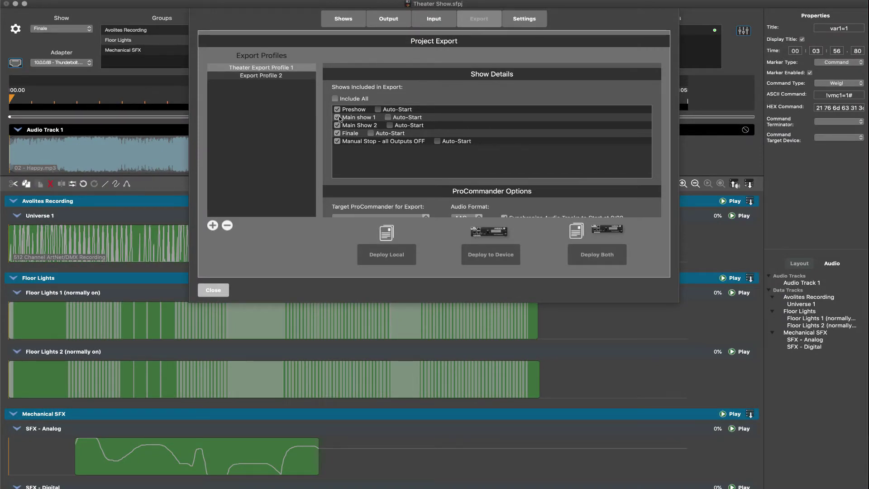
left_click(338, 117)
left_click(337, 110)
left_click(337, 117)
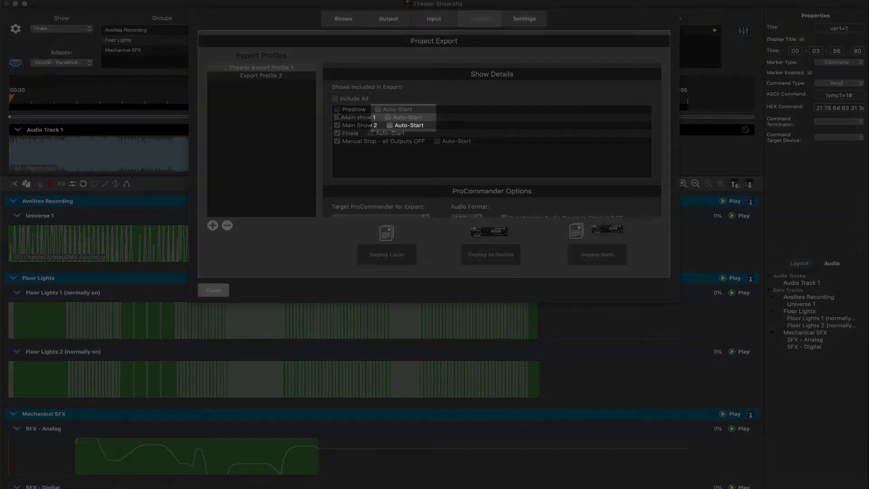
left_click(337, 109)
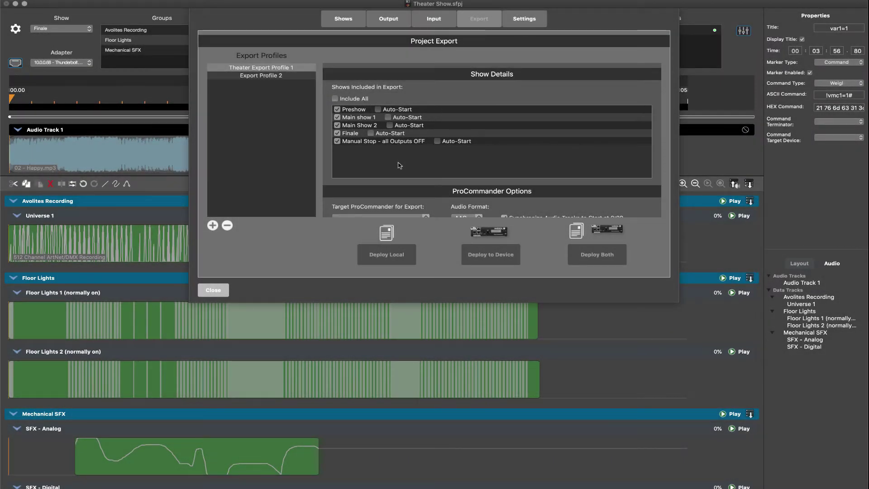
Step: Set Preshow to auto-start on Remote Input 1 with Normal run mode and Close event
left_click(377, 110)
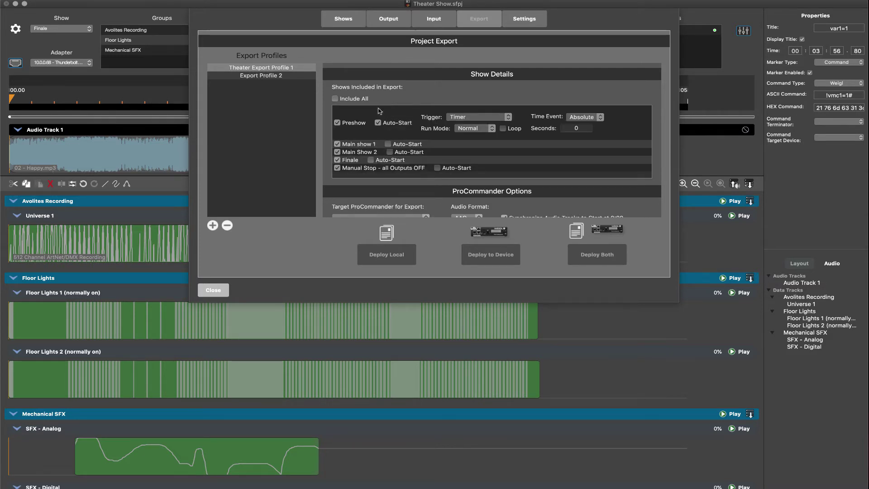
left_click(479, 118)
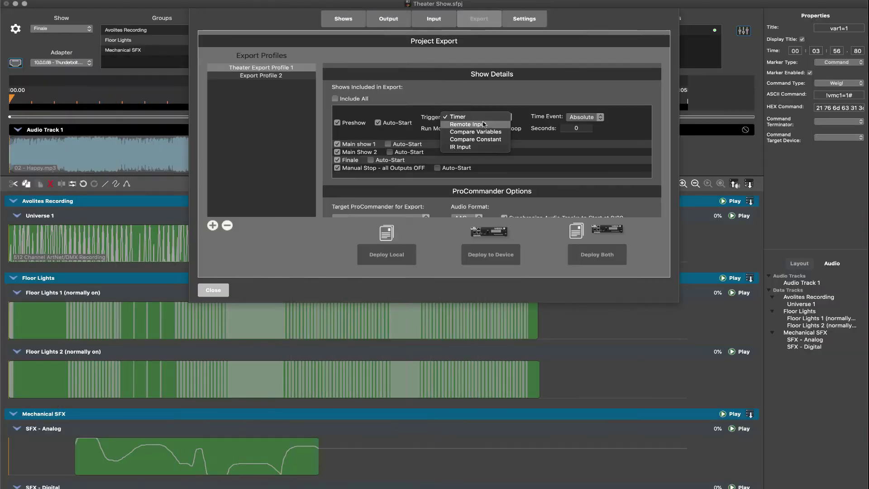
left_click(483, 125)
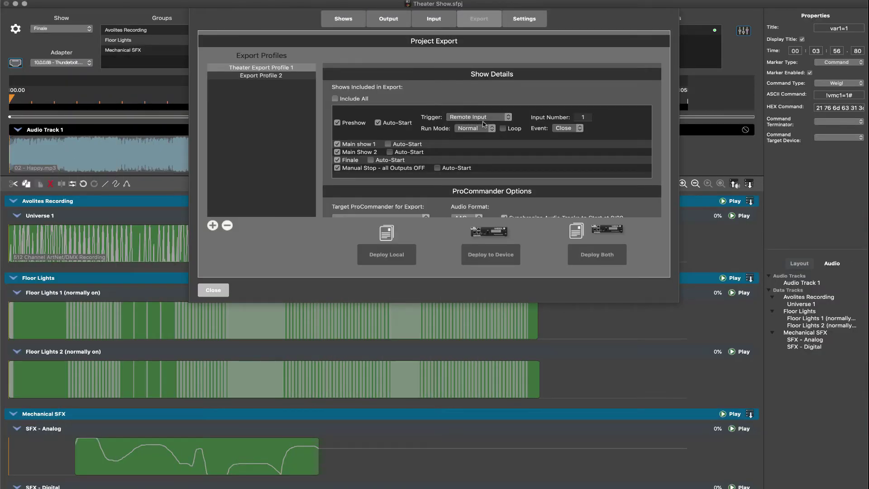
left_click(583, 118)
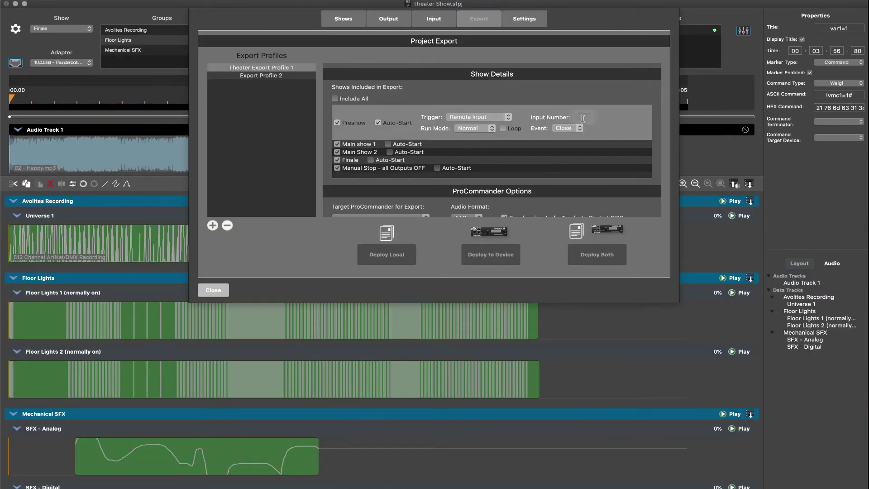
key("Return")
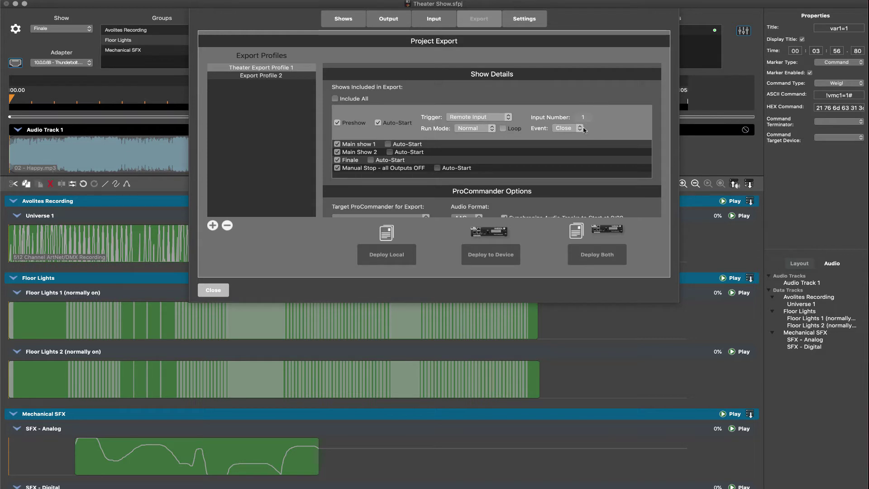
left_click(574, 129)
left_click(572, 130)
left_click(492, 128)
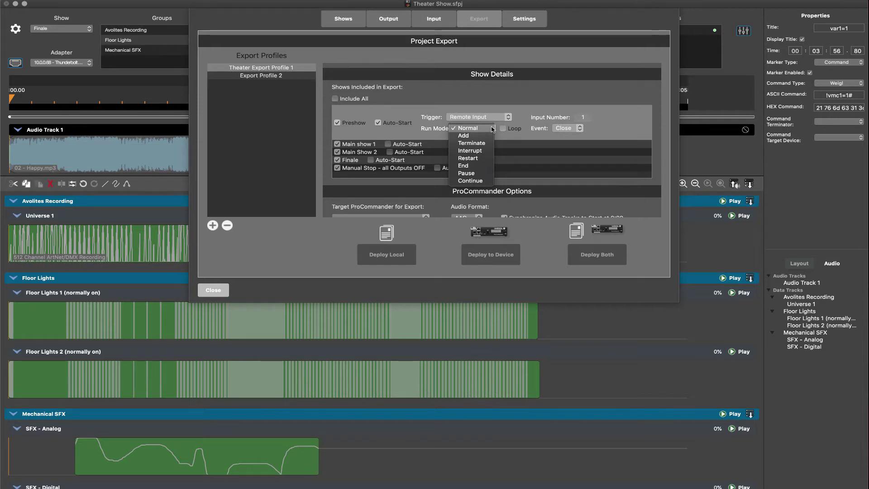
left_click(492, 129)
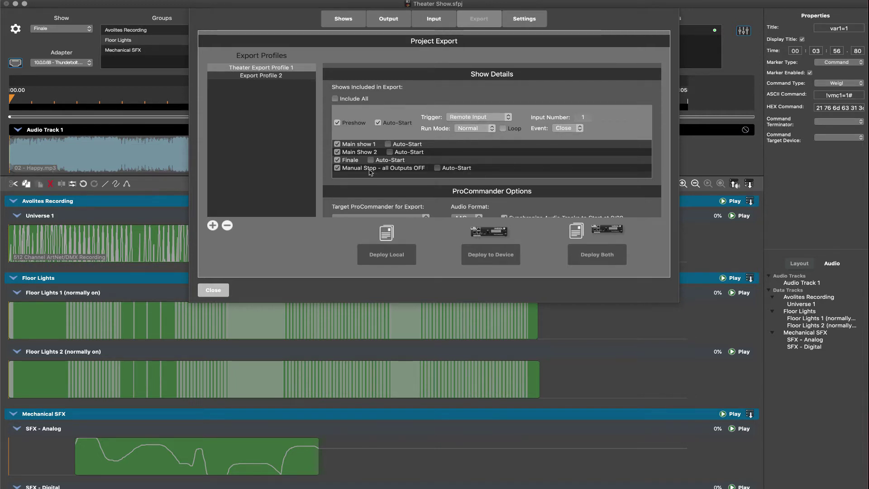
Step: Set Manual Stop - all Outputs OFF to auto-start on Remote Input 2 with Interrupt run mode
left_click(354, 160)
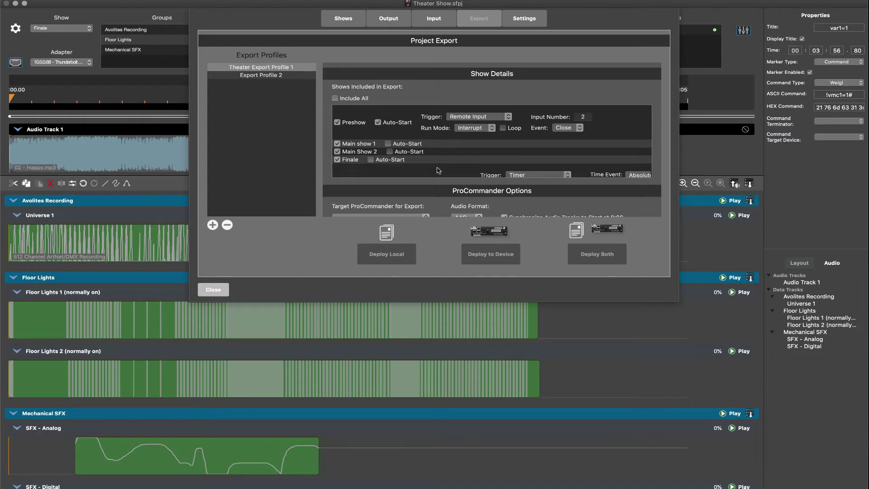
scroll(528, 163, "down", 2)
left_click(532, 156)
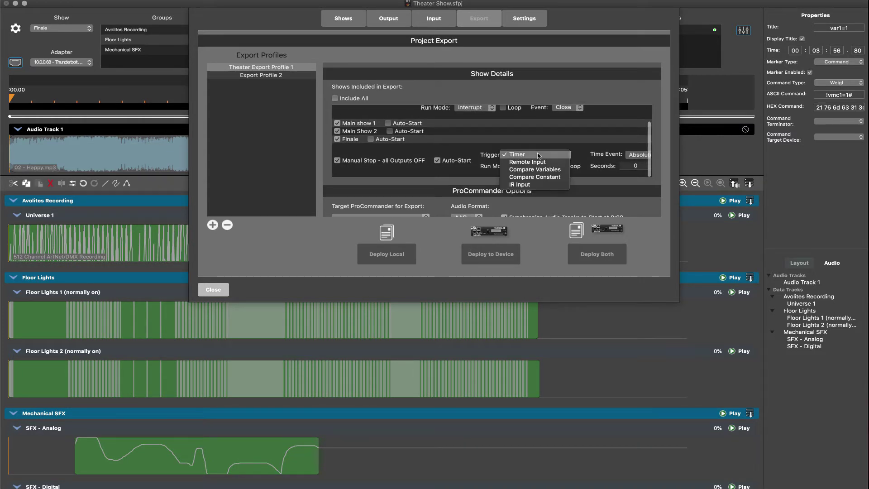
left_click(534, 163)
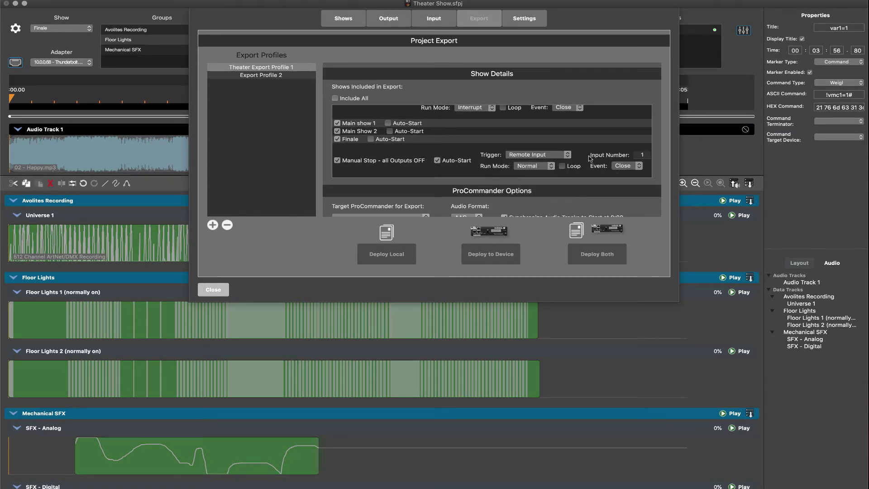
left_click(642, 155)
left_click(643, 155)
type("2")
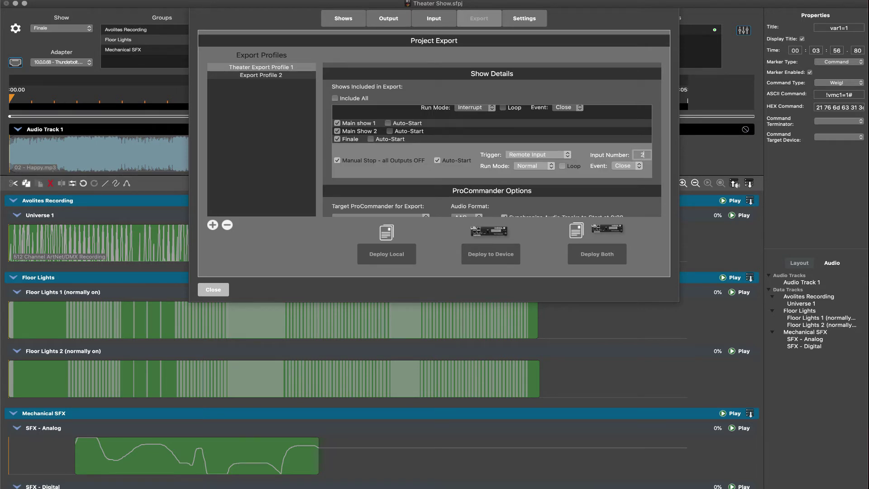
left_click(548, 166)
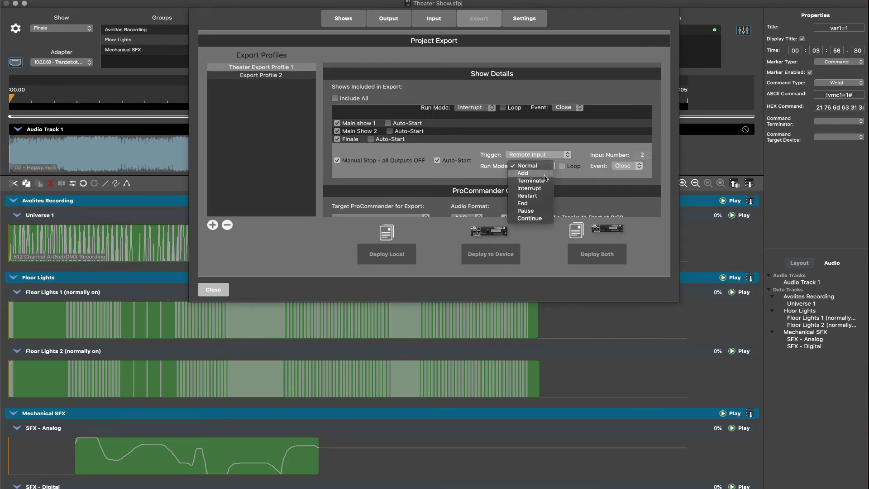
left_click(546, 187)
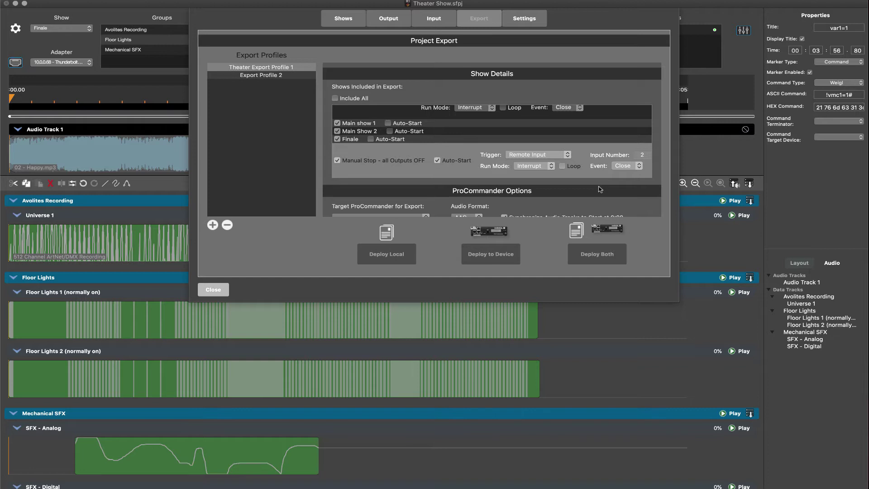
scroll(600, 190, "down", 5)
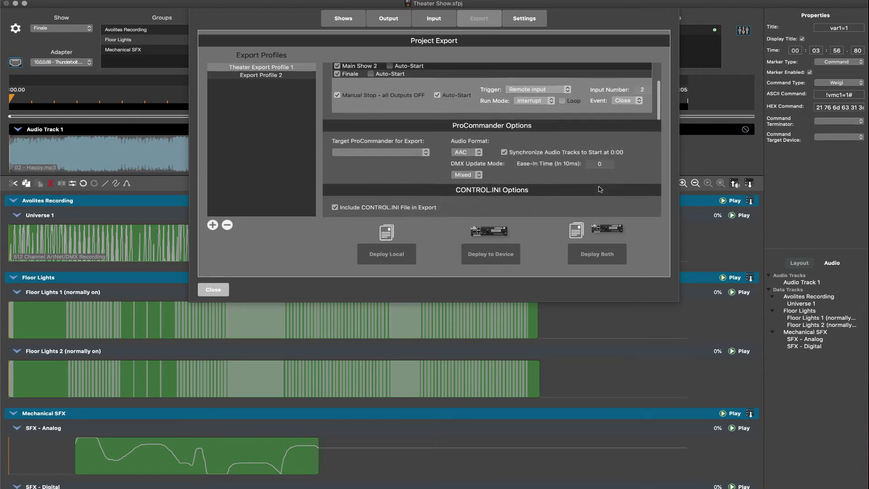
Step: Choose ProCommander 2/3.1 as the target ProCommander and MP3 as the audio format
scroll(600, 189, "down", 1)
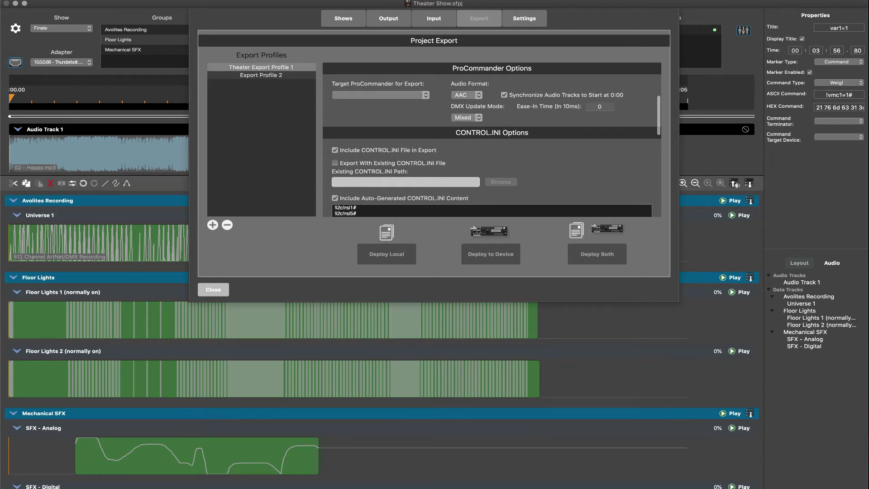
left_click(425, 95)
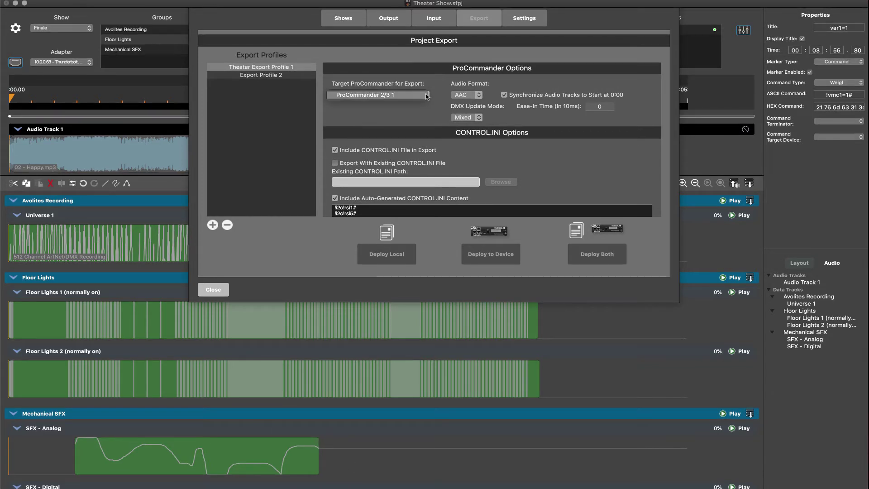
left_click(390, 95)
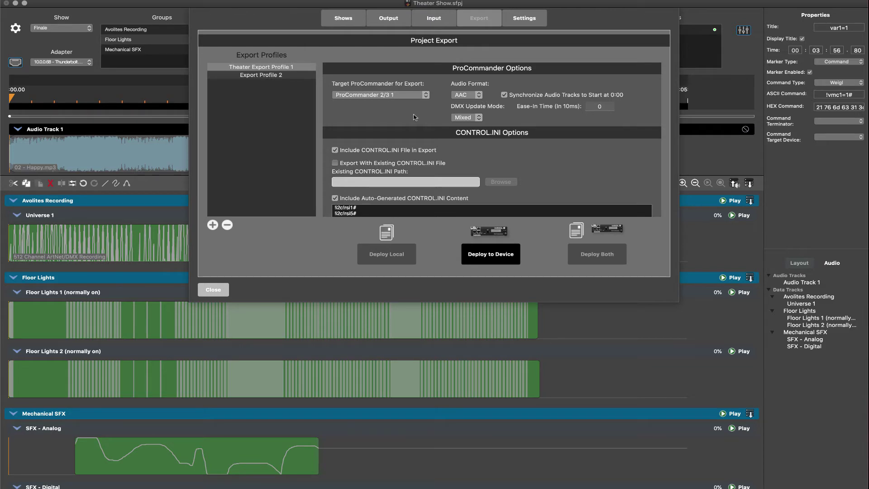
left_click(469, 96)
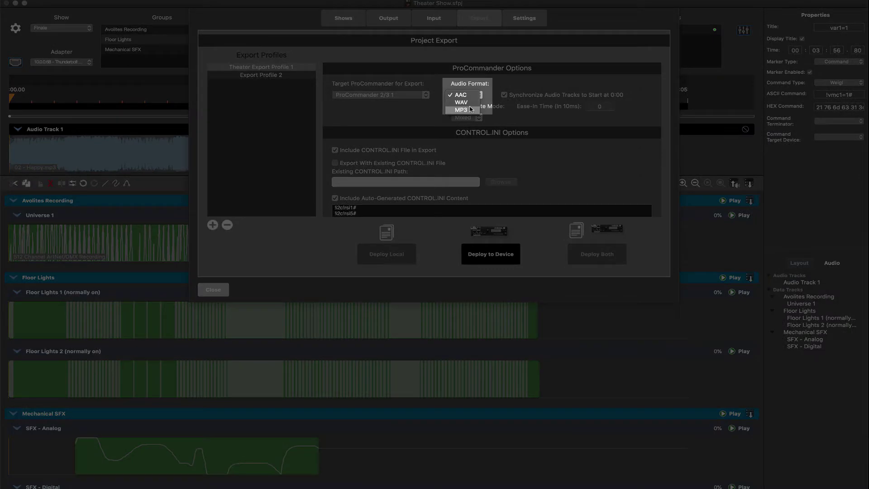
left_click(471, 110)
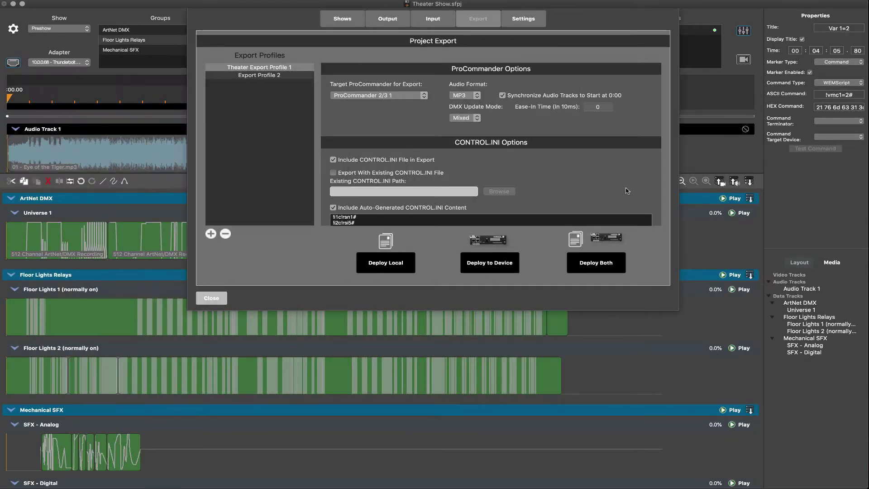
scroll(626, 190, "down", 3)
scroll(627, 191, "down", 2)
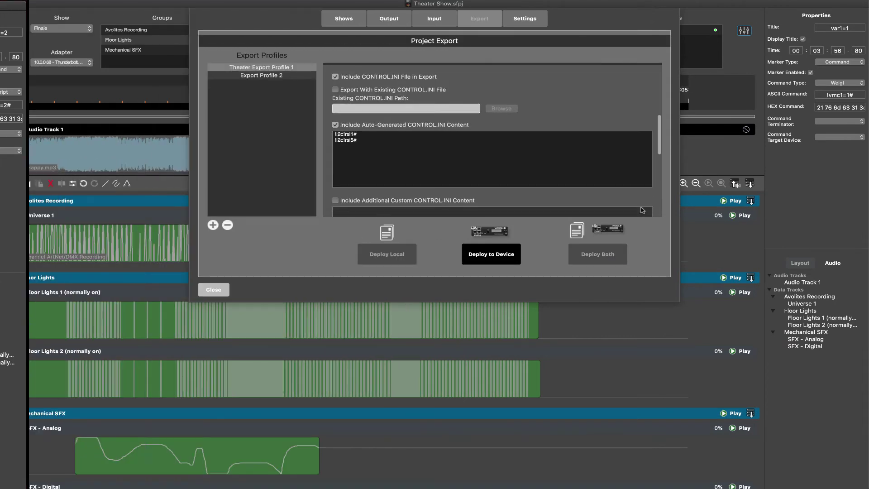
Step: Enable custom CONTROL.INI content and paste !vcc1=2!rst2#, !vcc1=3!rst3# and !vcc1=4!rst4#
scroll(642, 210, "down", 5)
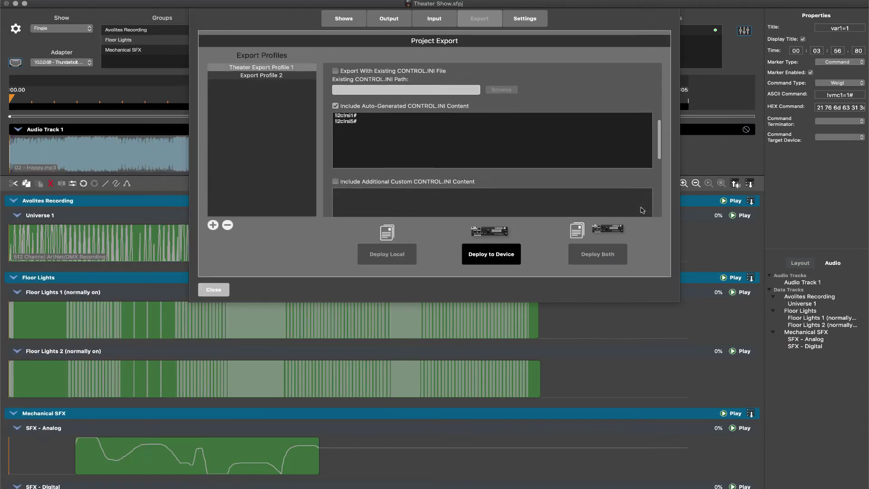
scroll(642, 210, "down", 5)
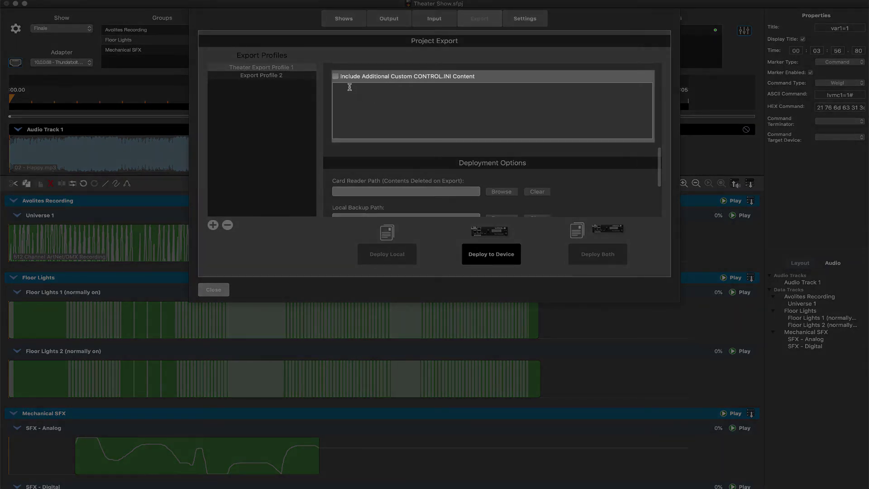
left_click(335, 77)
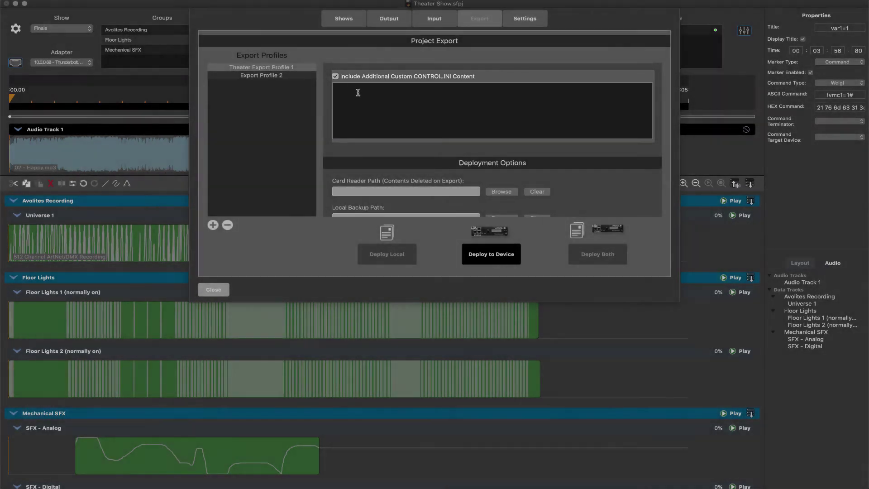
type("!vcc1=2!rst2# !vcc1=3!rst3# !vcc1=4!rst4#")
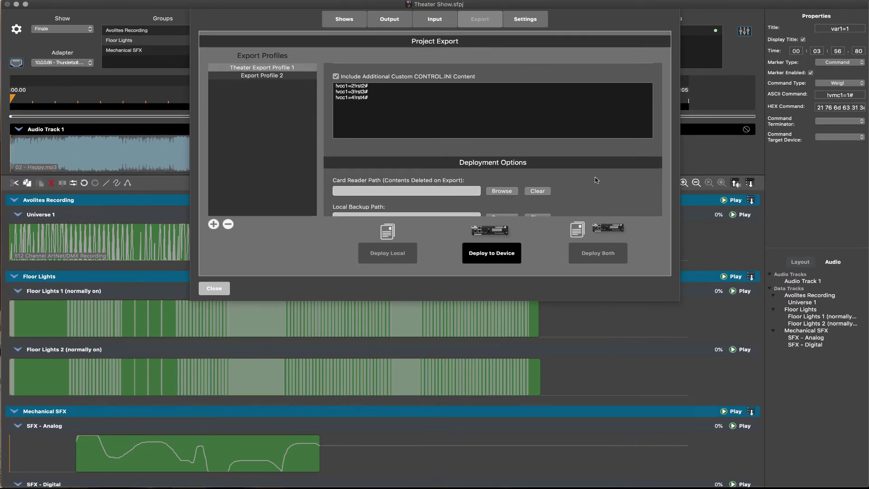
scroll(596, 181, "down", 5)
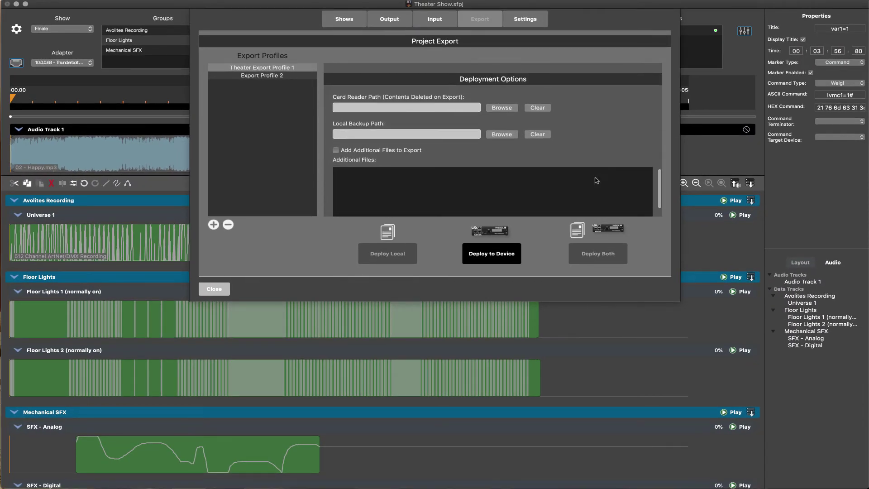
Step: Set the local backup location to the Theater Show Card Files folder
scroll(595, 181, "down", 2)
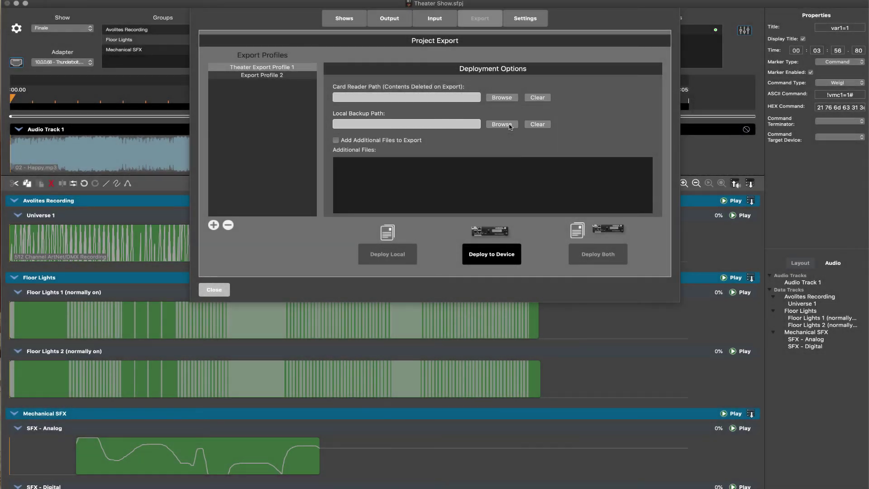
left_click(509, 124)
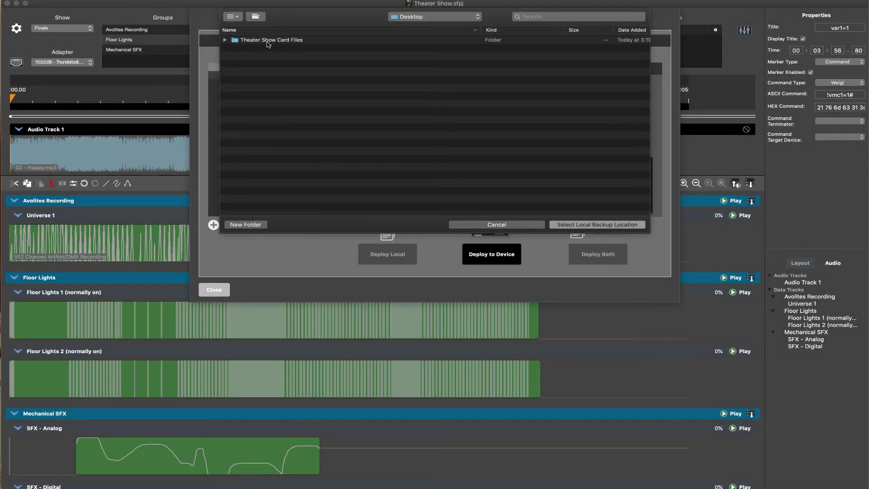
left_click(269, 41)
left_click(602, 225)
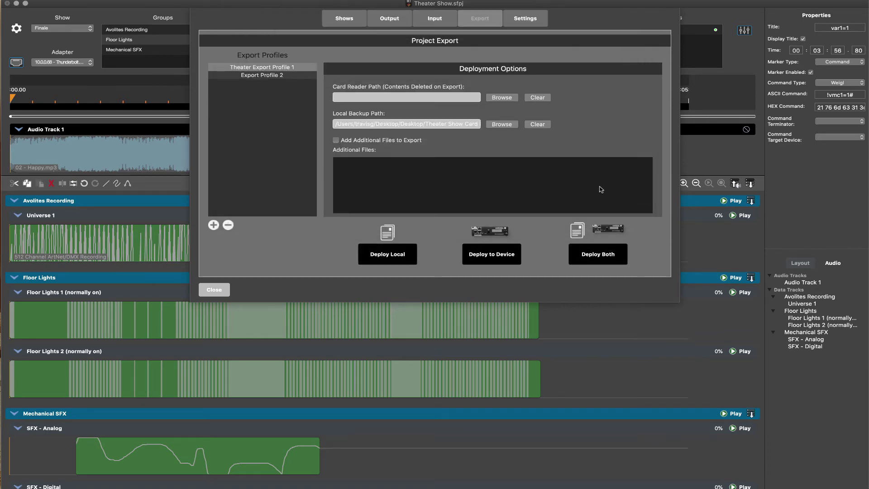
Step: With Add Additional Files left off, deploy the show locally and dismiss the status report
scroll(653, 199, "down", 2)
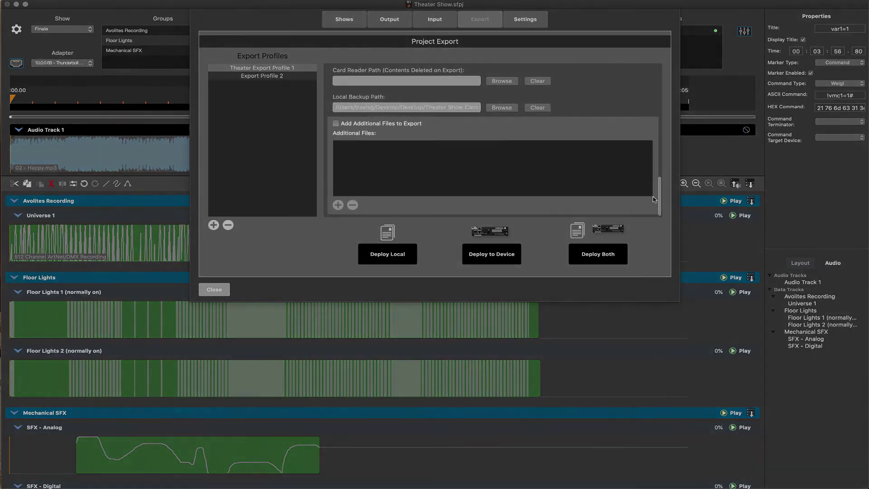
left_click(335, 122)
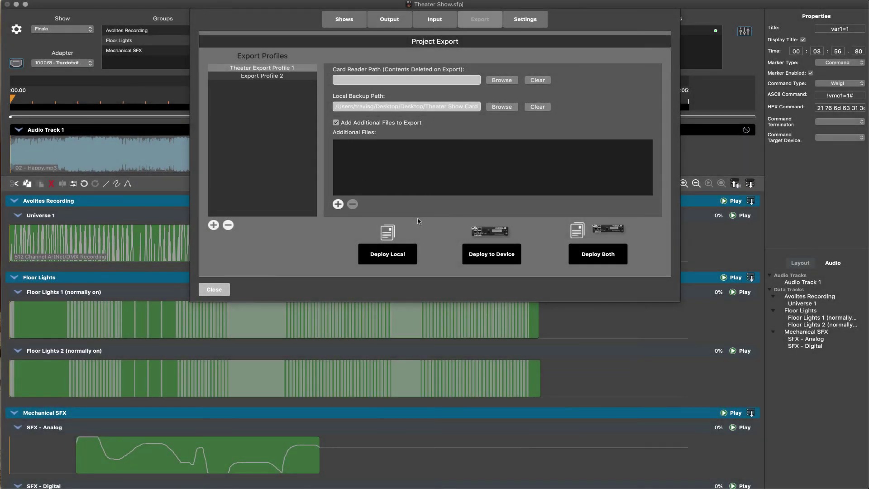
left_click(335, 123)
left_click(394, 256)
left_click(392, 256)
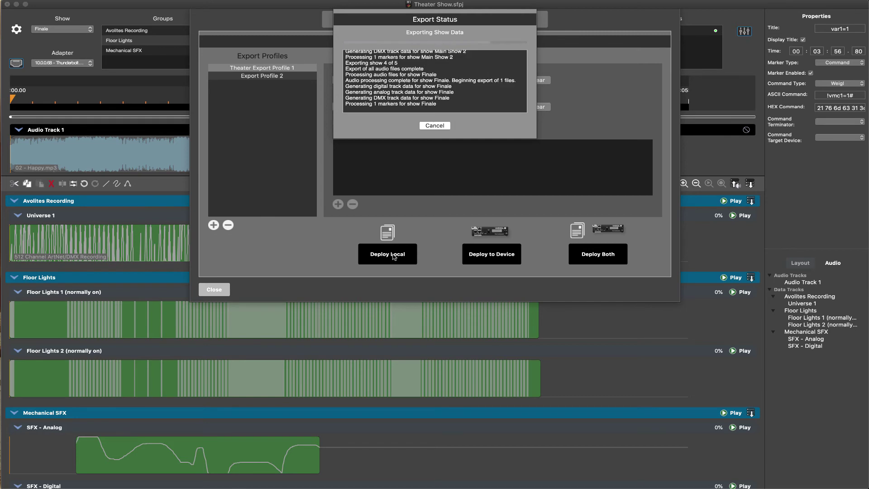
left_click(434, 121)
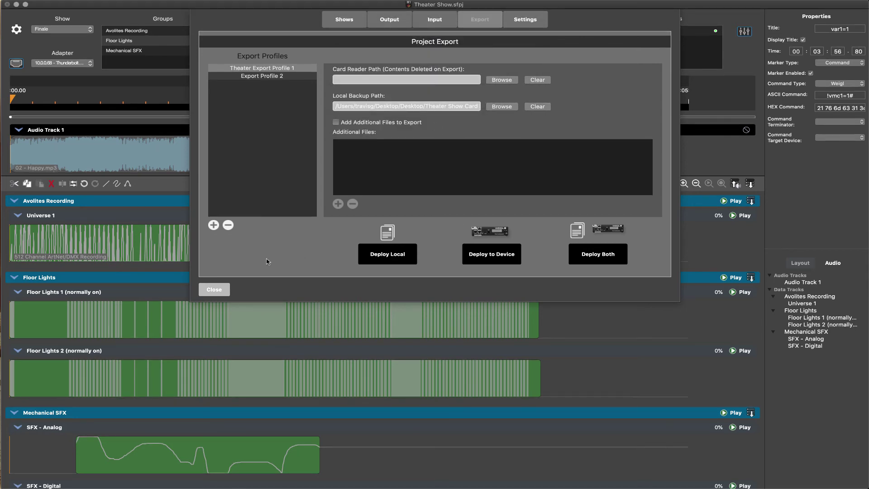
Step: Close Project Export, browse the exported SHOWS and AUDIO folders, and read mapping.txt
left_click(218, 292)
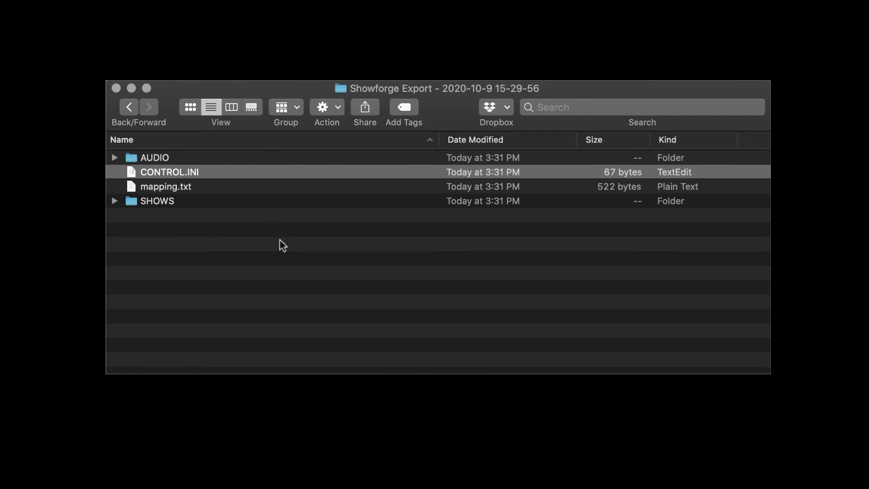
left_click(170, 201)
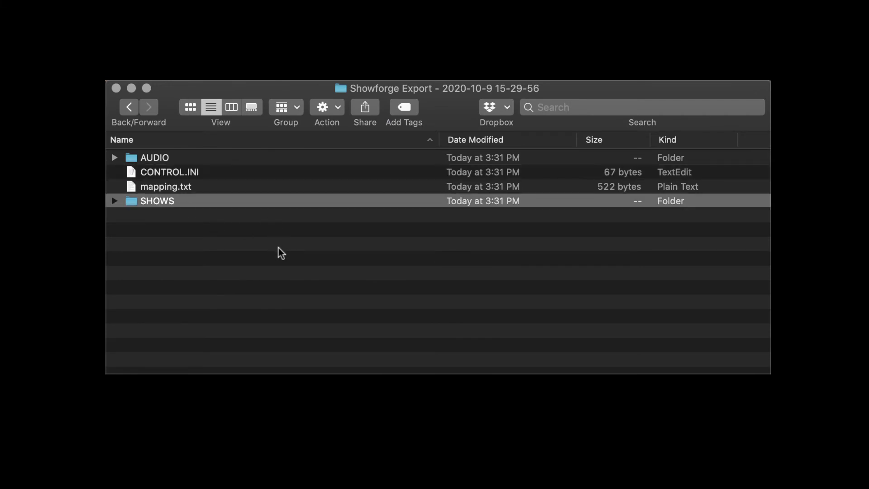
left_click(166, 158)
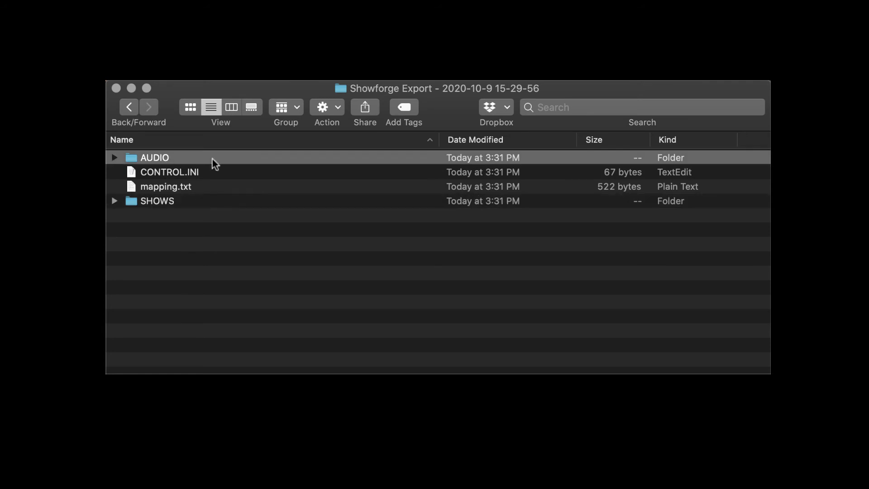
left_click(185, 185)
double_click(134, 186)
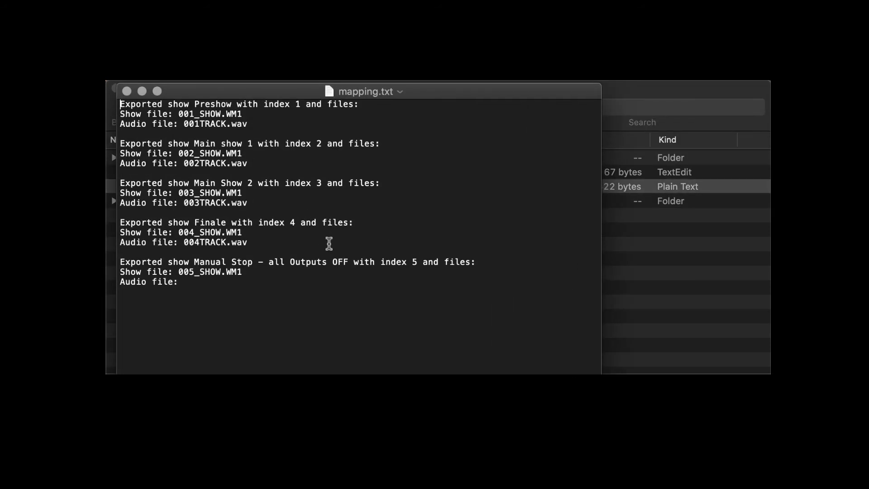
key("super+w")
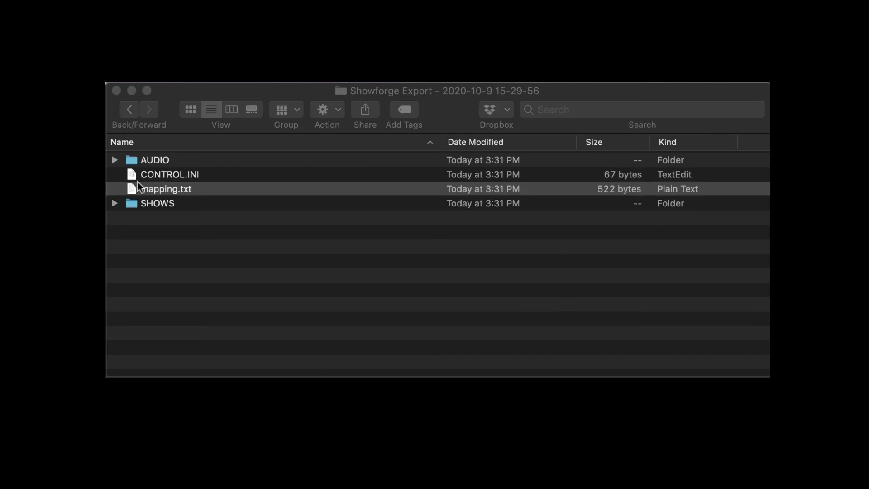
Step: Select CONTROL.INI and show Visual Studio Code's download options for each platform
left_click(133, 176)
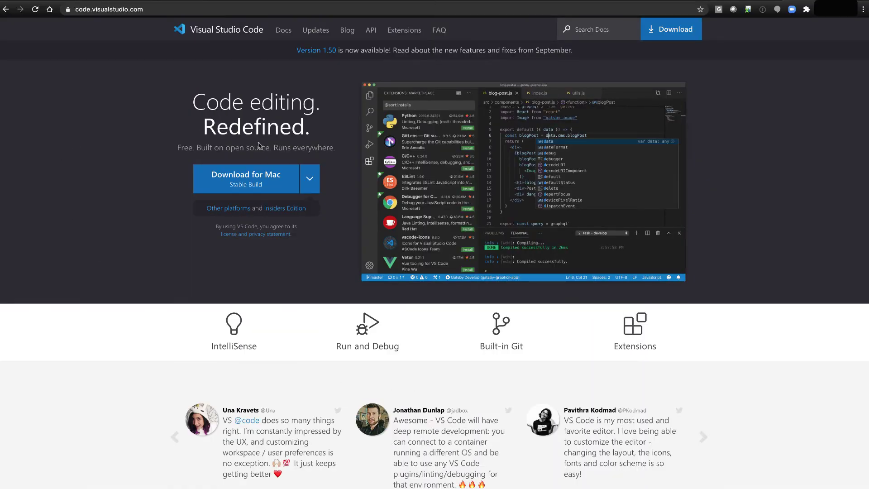
left_click(313, 179)
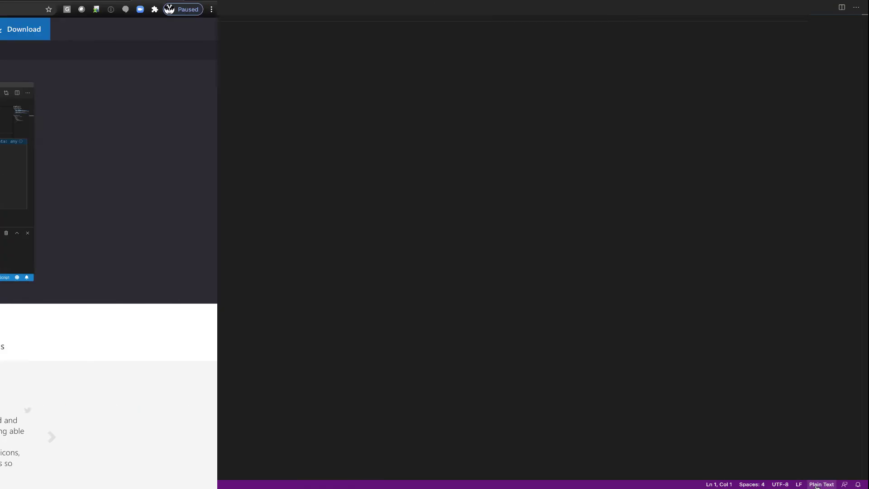
left_click(822, 484)
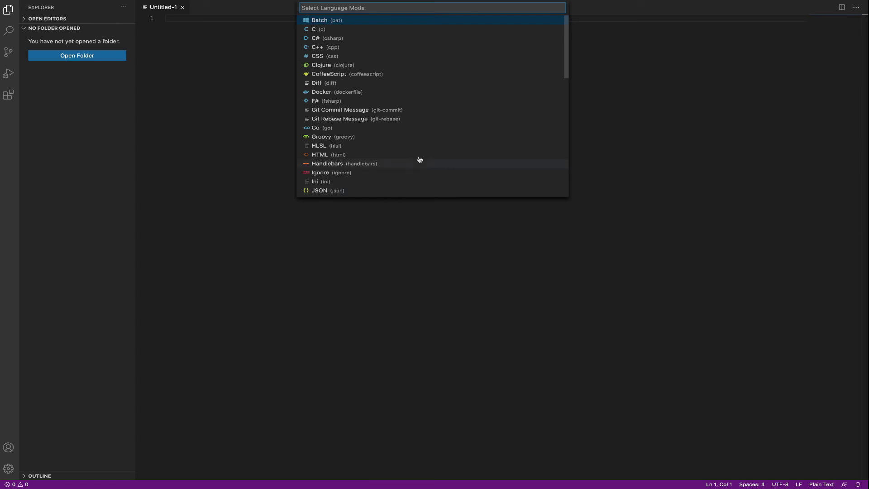
Step: Set Untitled-1 to Weigl WEM | Script mode and enter !i1o!rsn1# as its first line
scroll(417, 161, "down", 5)
scroll(413, 152, "down", 5)
left_click(354, 154)
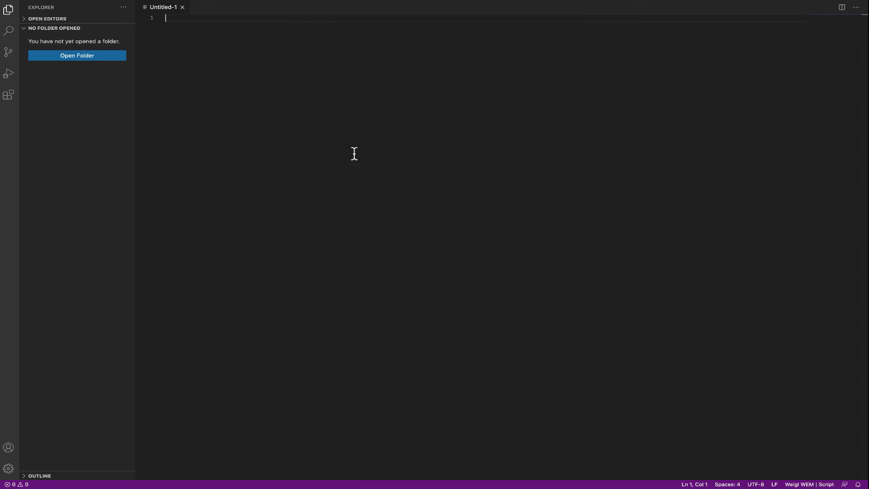
type("!i1o!rsn1#")
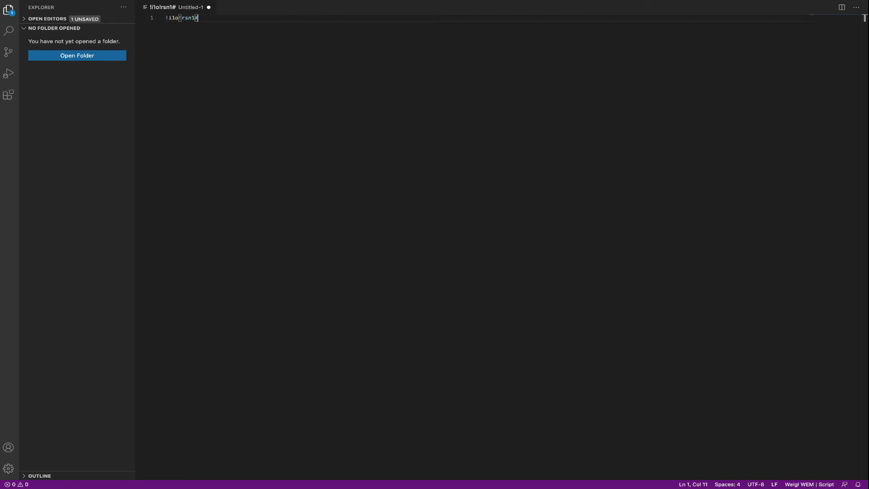
key("Return")
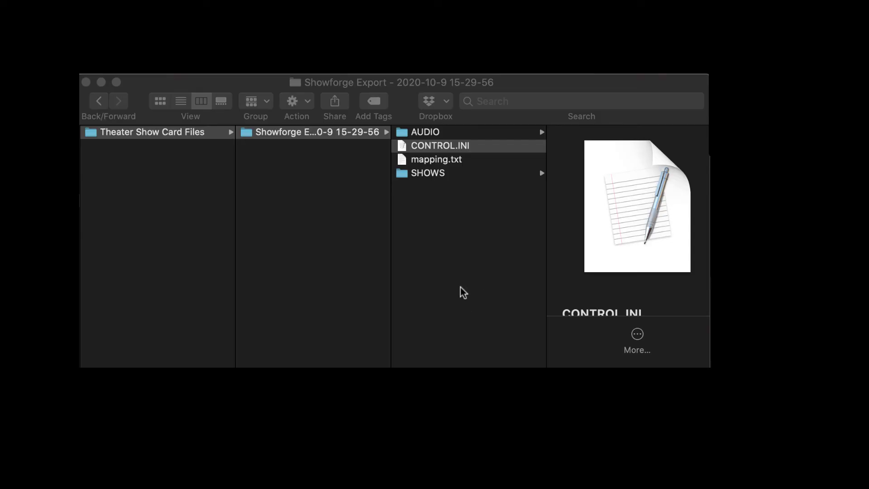
Step: Open CONTROL.INI in Visual Studio Code and copy all five of its lines
right_click(408, 147)
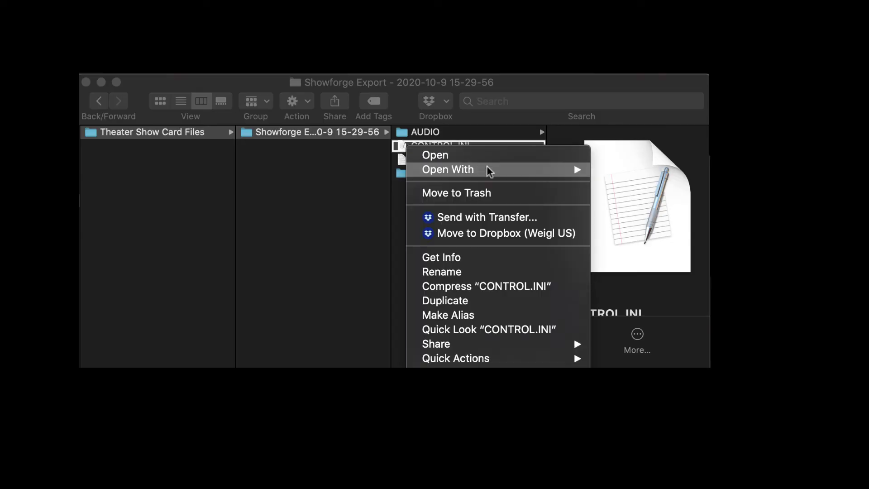
mouse_move(510, 176)
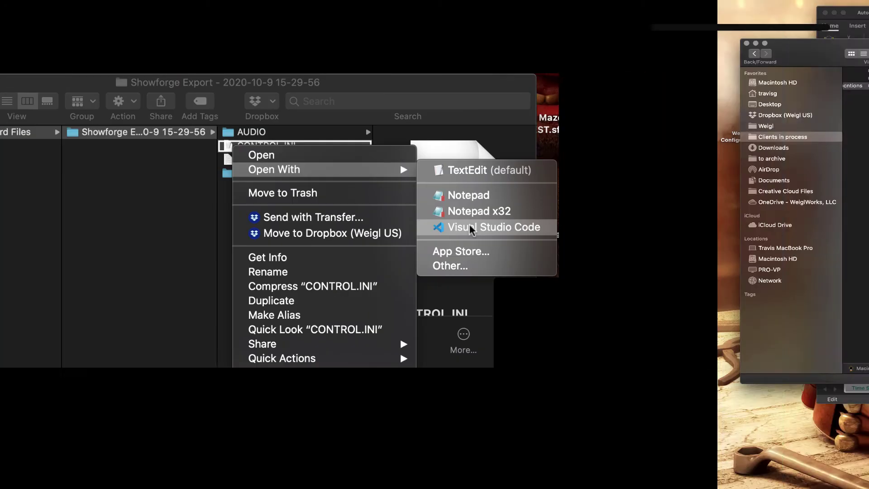
left_click(663, 227)
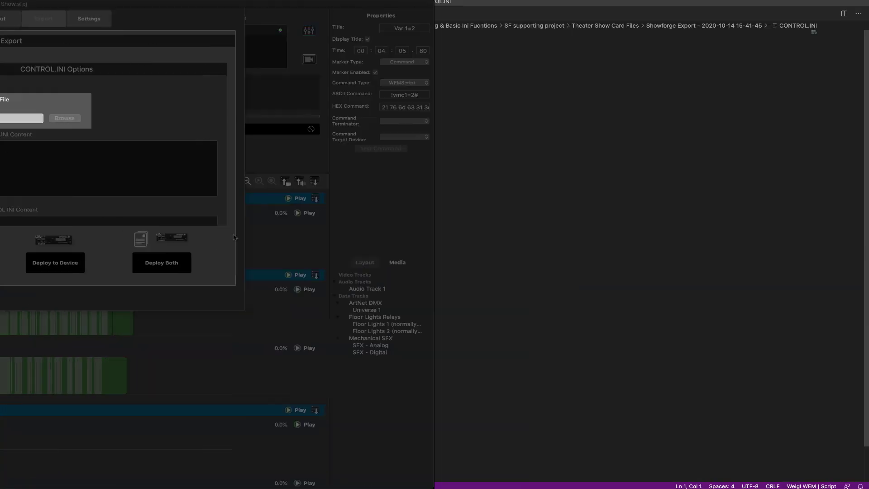
left_click_drag(165, 34, 213, 66)
right_click(192, 63)
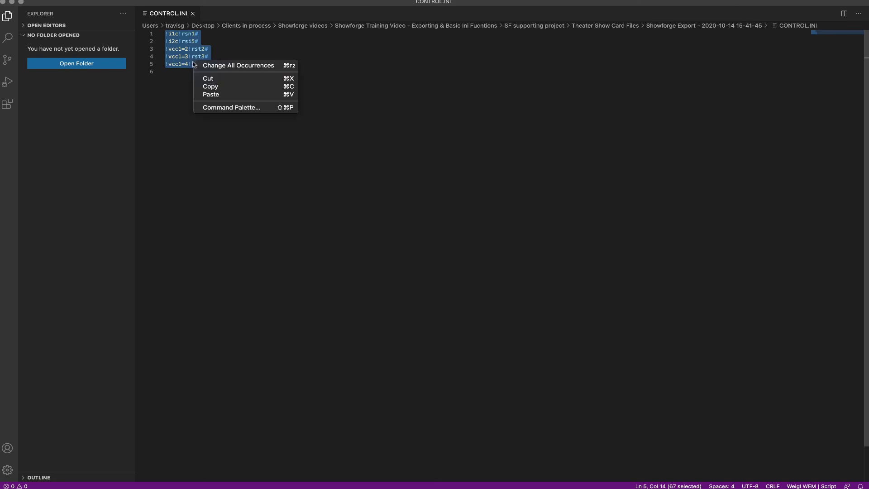
left_click(206, 88)
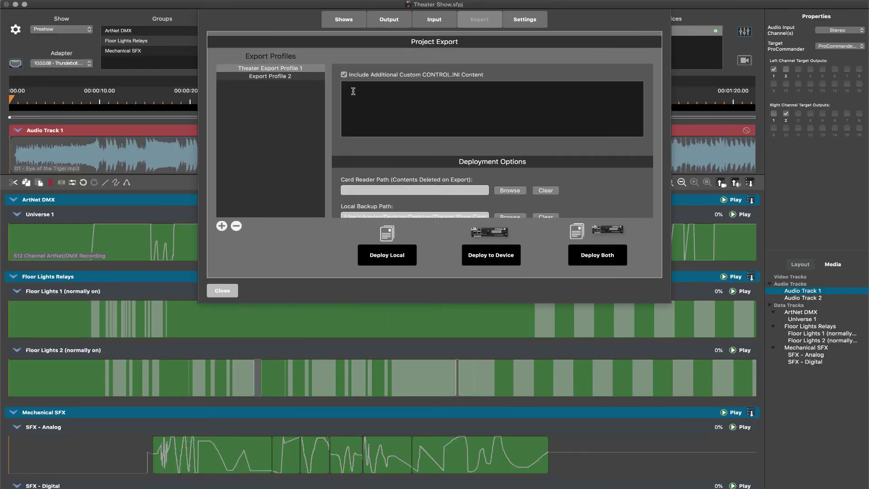
Step: Paste the lines into Custom CONTROL.INI Content and copy the exported files onto the MicroSD card
left_click(448, 113)
key("super+v")
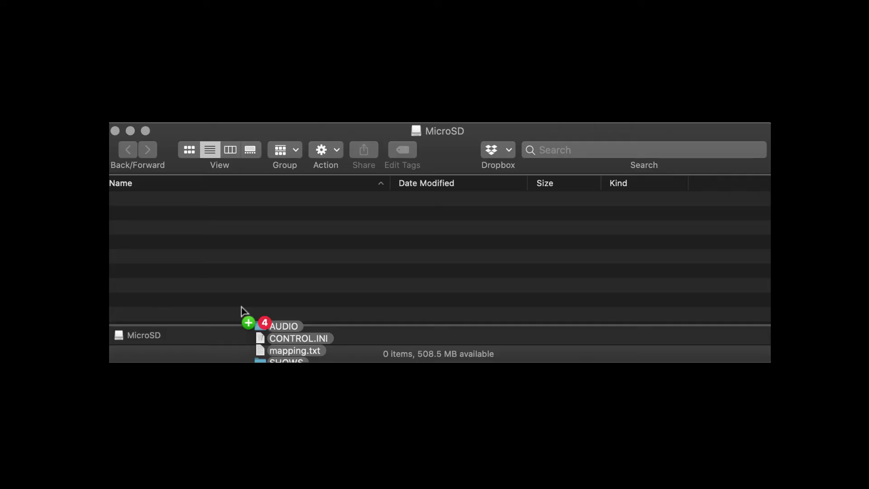
left_click_drag(241, 307, 241, 305)
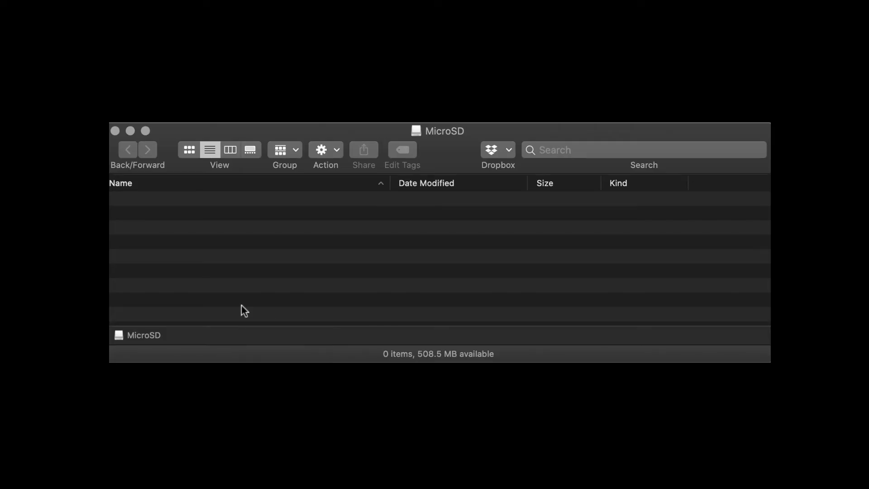